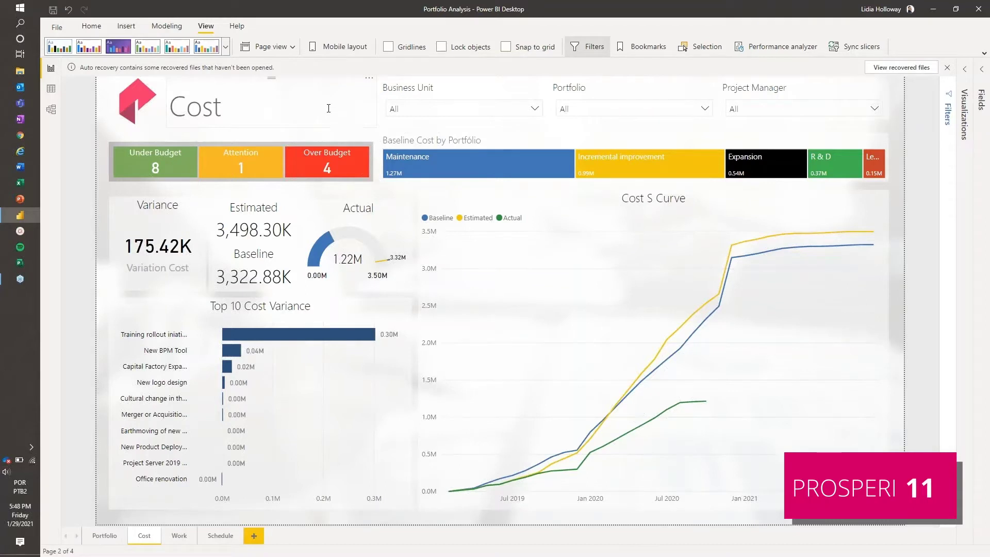
# Browse the Portfolio Summary, Work and Schedule pages, ending back on the Cost page
pyautogui.click(104, 536)
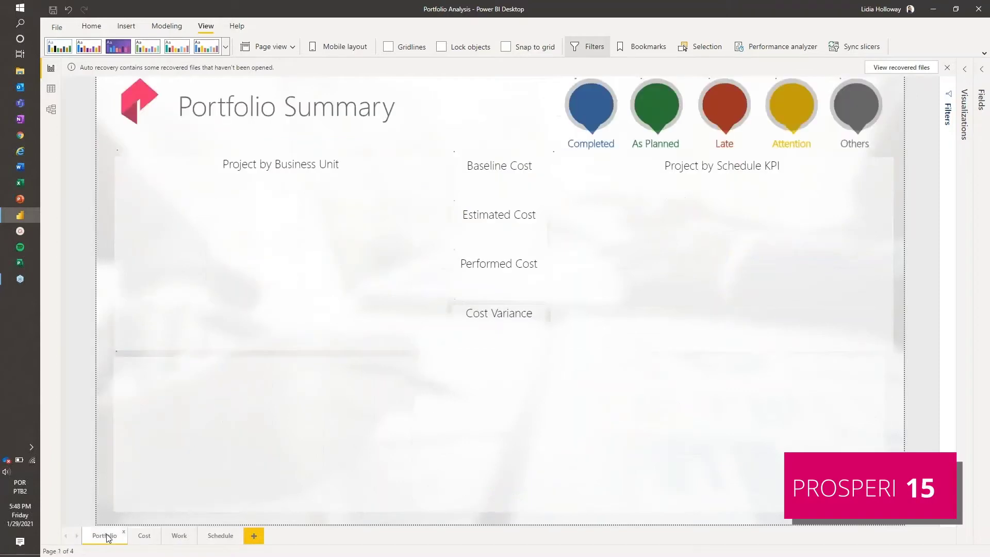
pyautogui.click(140, 536)
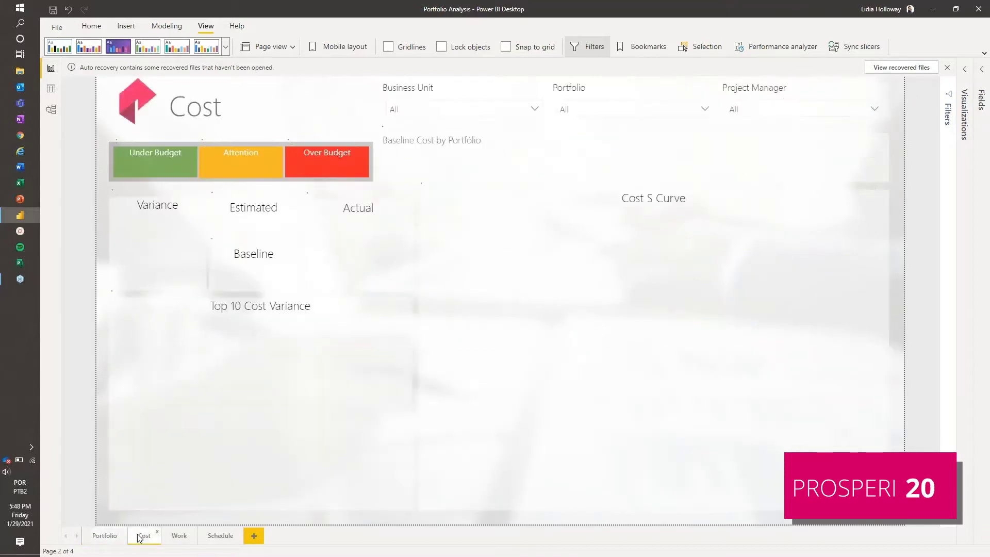
pyautogui.click(174, 537)
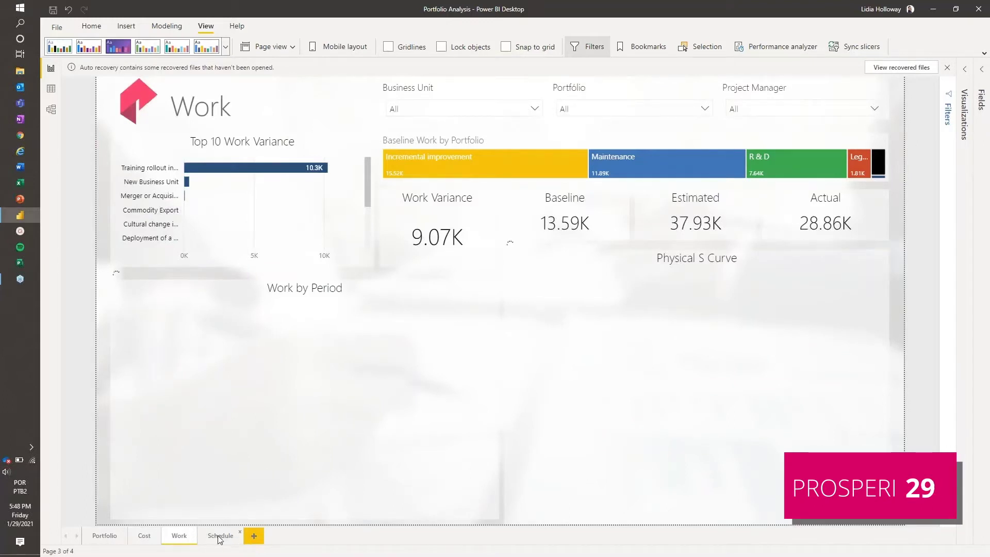
pyautogui.click(217, 536)
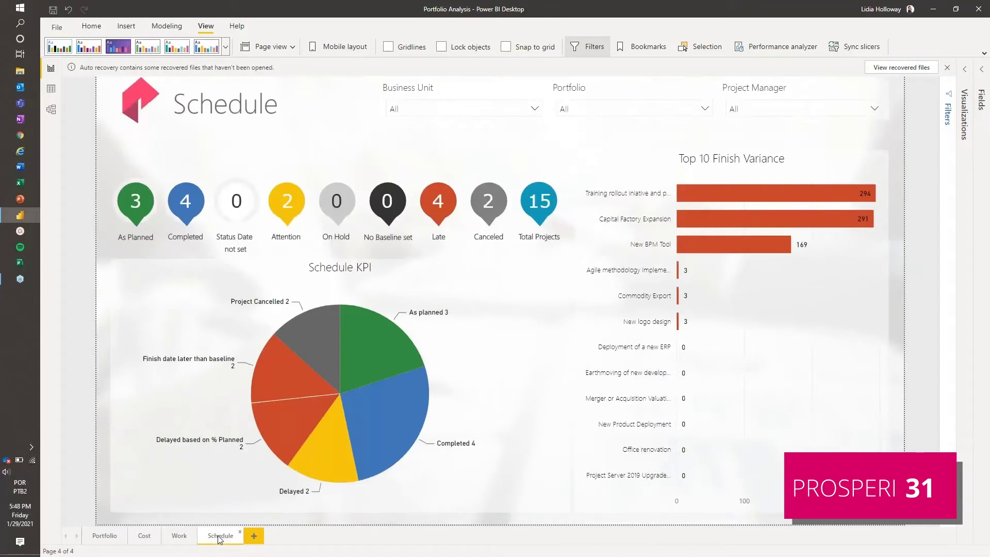
pyautogui.click(141, 538)
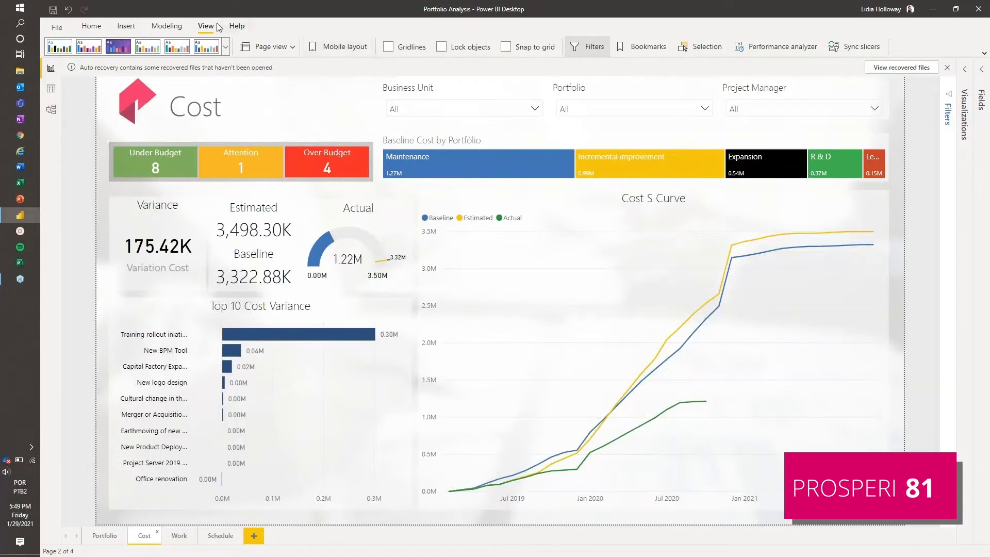
# Switch the Cost page to Mobile layout and scroll through the empty phone canvas
pyautogui.click(338, 46)
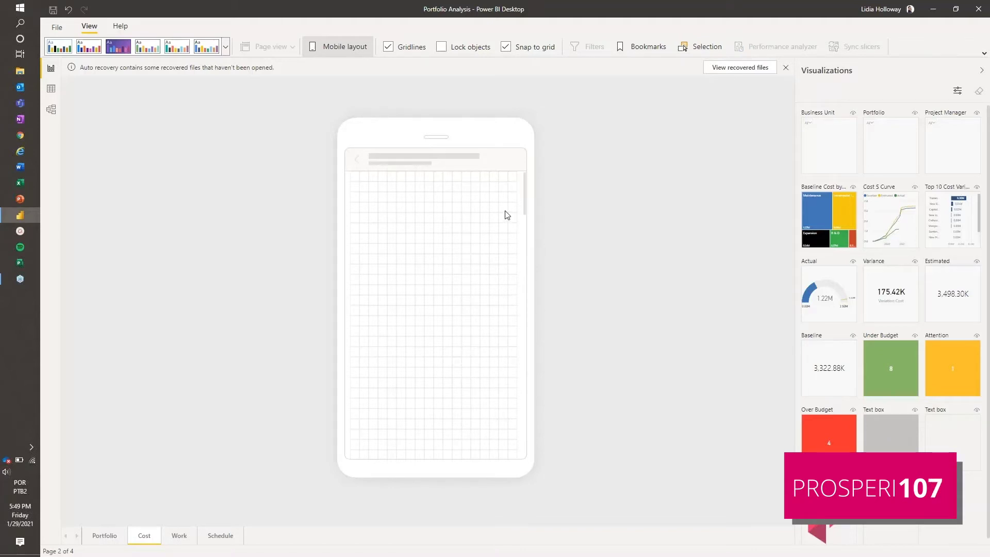
pyautogui.scroll(-1, 505, 215)
pyautogui.scroll(-1, 505, 215)
pyautogui.scroll(-4, 439, 285)
pyautogui.scroll(-4, 440, 285)
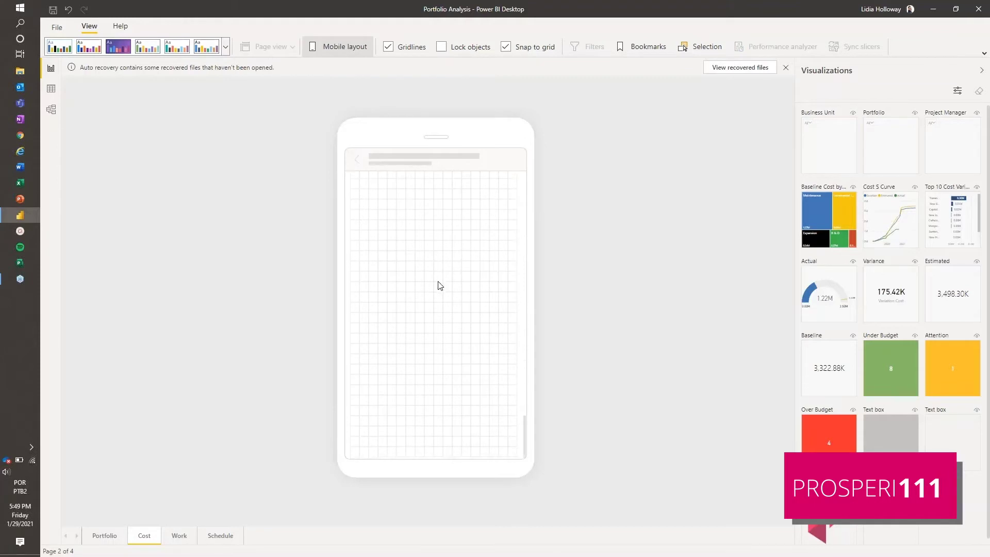
pyautogui.scroll(8, 440, 285)
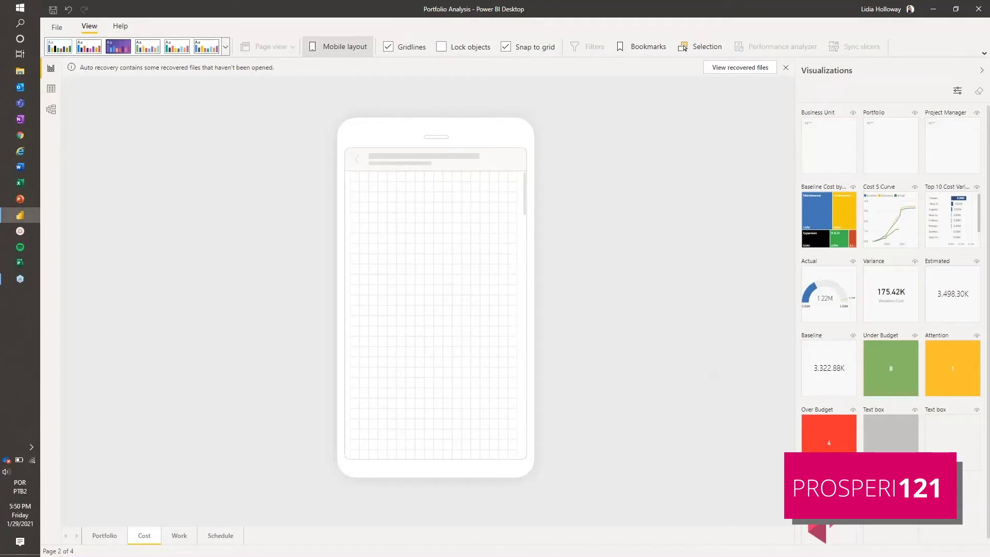
# Put the logo at the phone canvas's top-left with the Cost title beside it
pyautogui.moveTo(484, 286); pyautogui.dragTo(363, 182)
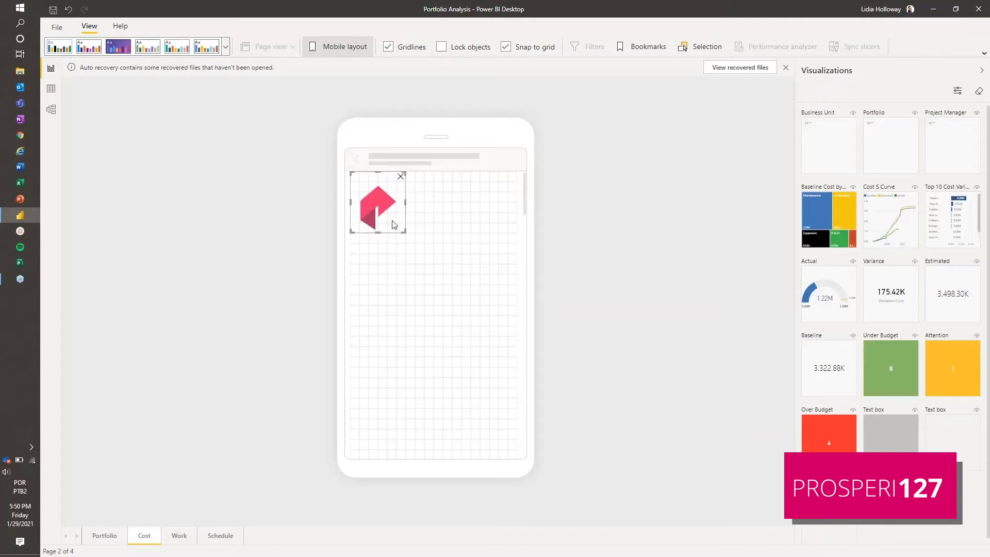
pyautogui.moveTo(953, 439); pyautogui.dragTo(492, 205)
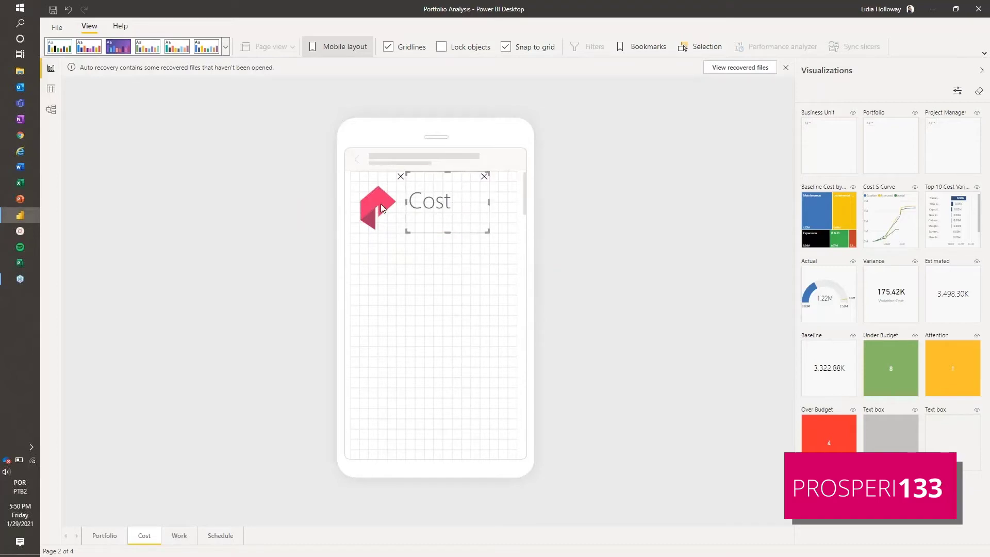
pyautogui.click(431, 277)
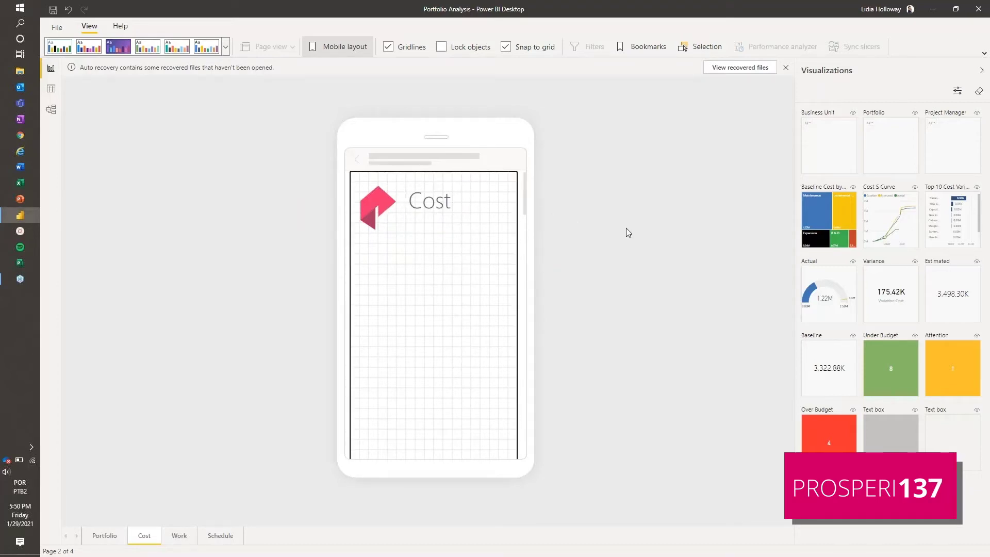
# Add the Business Unit slicer below the header and shorten it
pyautogui.moveTo(825, 144); pyautogui.dragTo(533, 260)
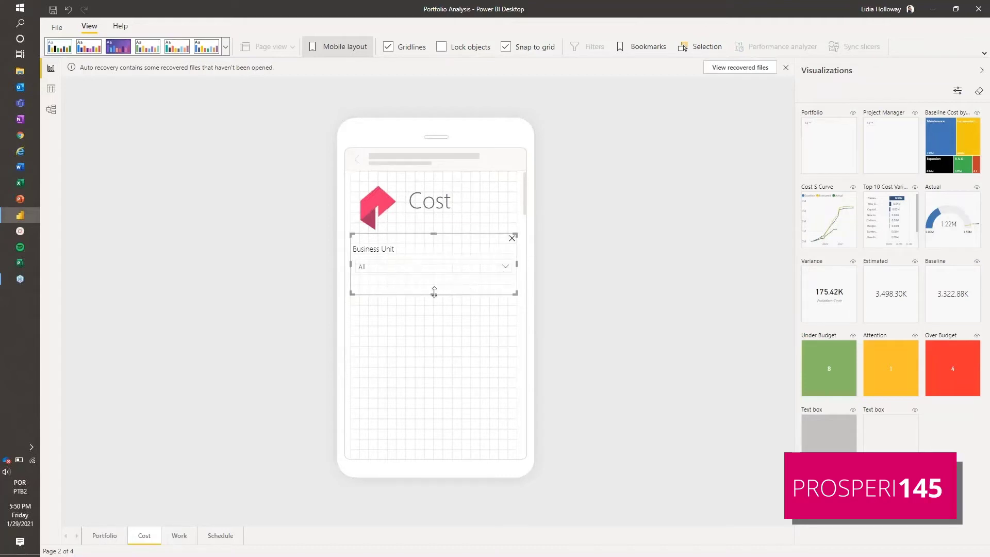
pyautogui.moveTo(435, 292); pyautogui.dragTo(422, 283)
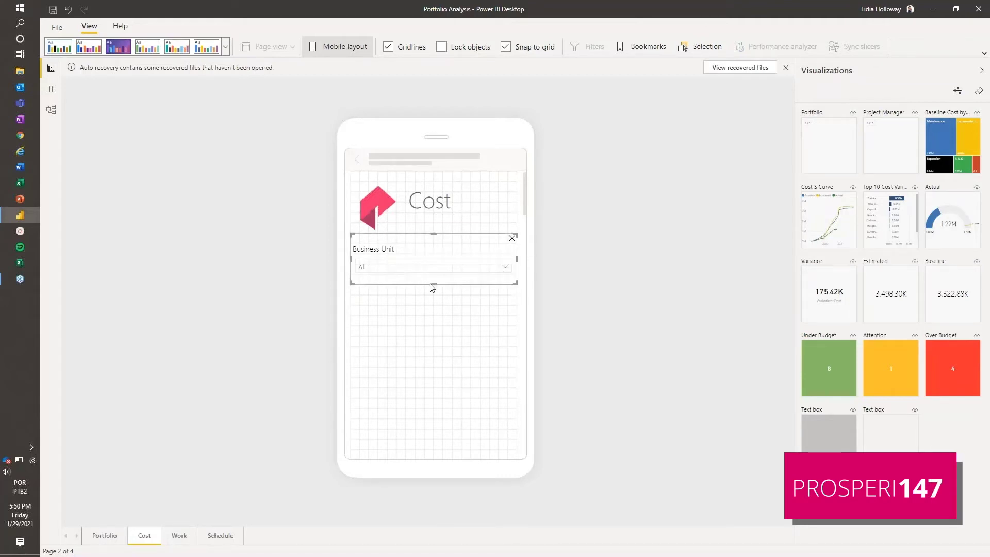
pyautogui.click(434, 290)
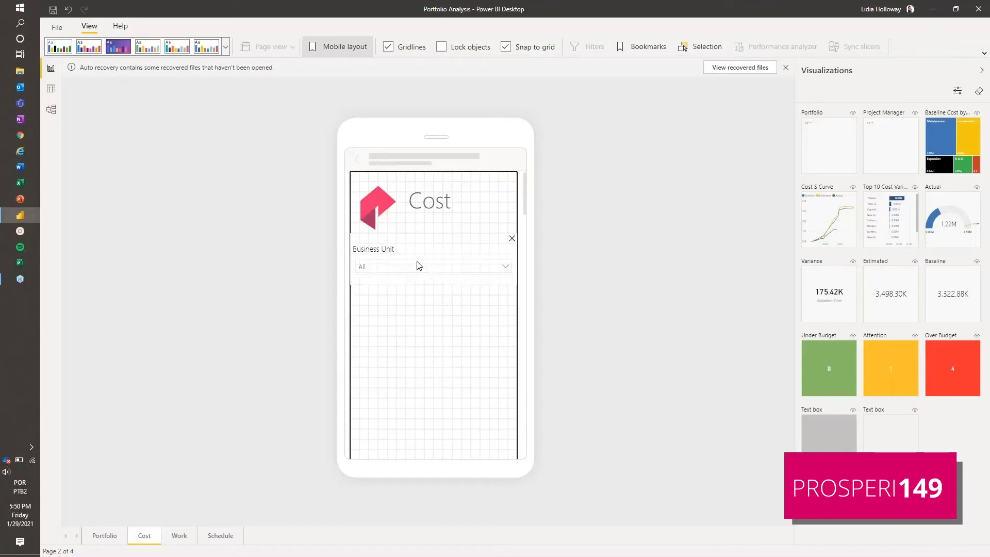
pyautogui.click(428, 274)
pyautogui.moveTo(433, 282); pyautogui.dragTo(430, 279)
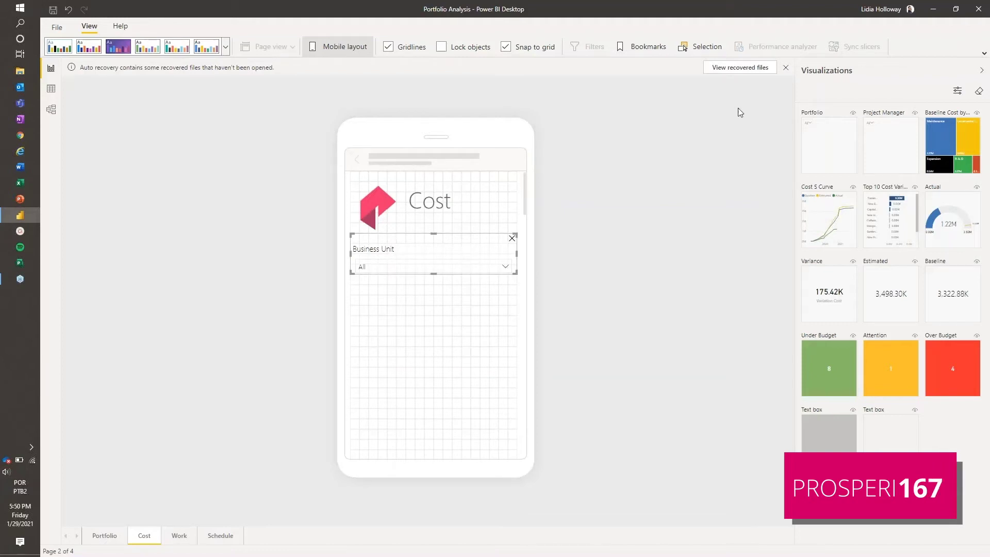
# Add the Portfolio and Project Manager slicers beneath it, shortening each
pyautogui.moveTo(827, 141); pyautogui.dragTo(562, 300)
pyautogui.moveTo(433, 335); pyautogui.dragTo(431, 314)
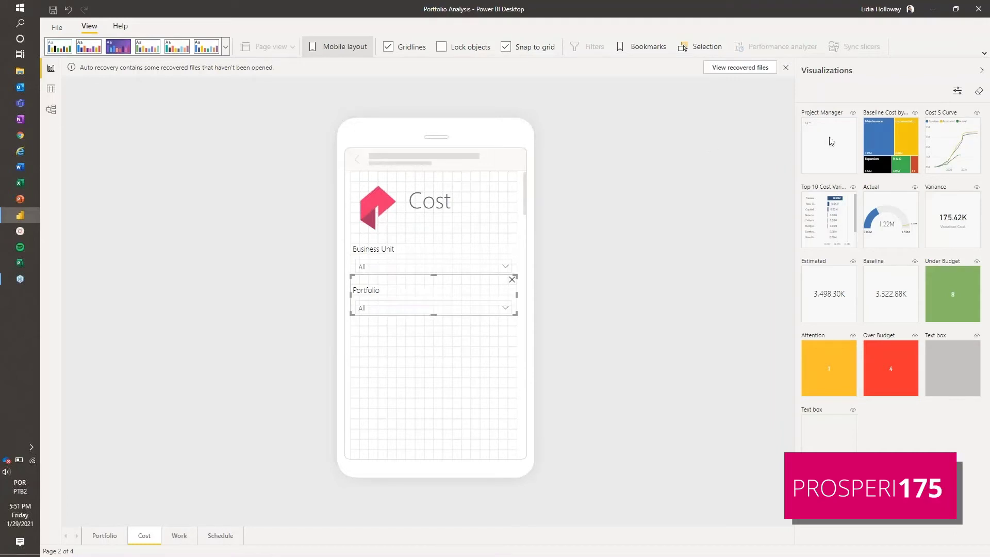
pyautogui.moveTo(831, 141); pyautogui.dragTo(537, 334)
pyautogui.moveTo(434, 377); pyautogui.dragTo(420, 355)
pyautogui.scroll(-5, 447, 272)
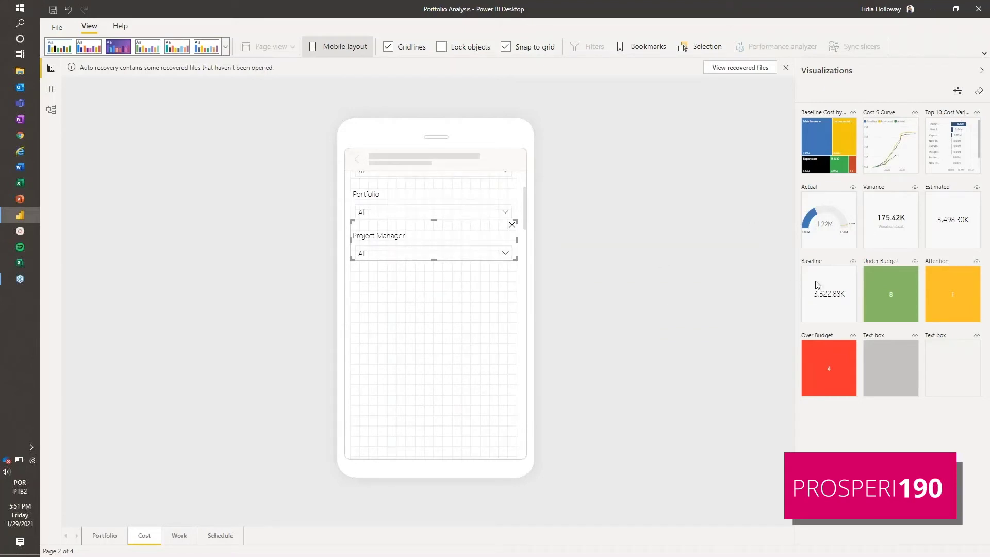
# Place the Under Budget, Attention and Over Budget cards side by side below the slicers, matching their heights
pyautogui.moveTo(882, 292); pyautogui.dragTo(367, 288)
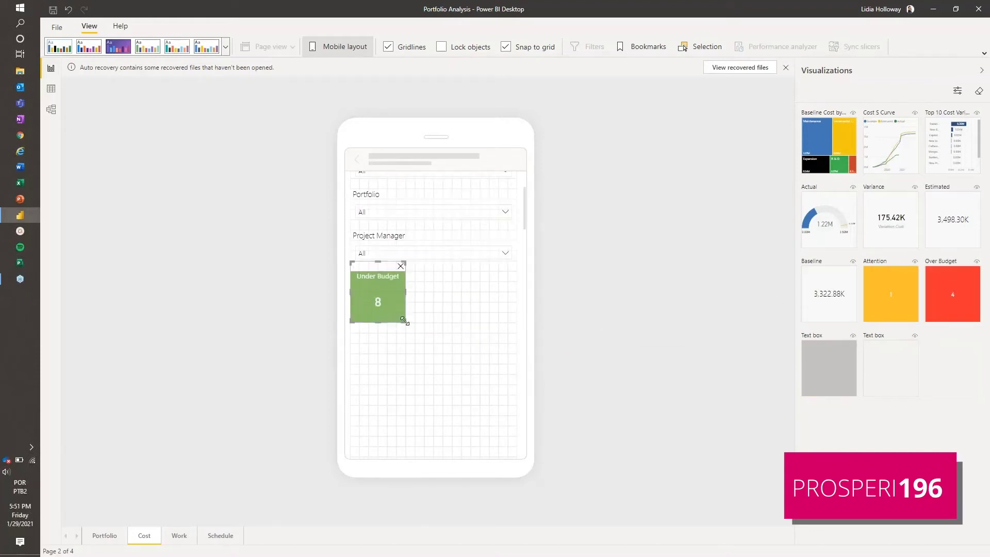
pyautogui.moveTo(911, 289); pyautogui.dragTo(456, 290)
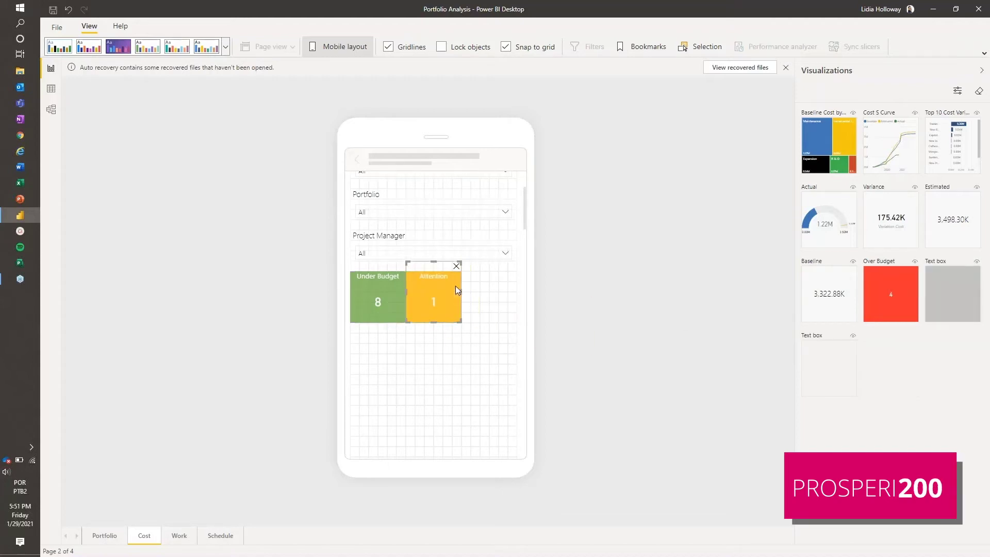
pyautogui.moveTo(883, 298); pyautogui.dragTo(487, 292)
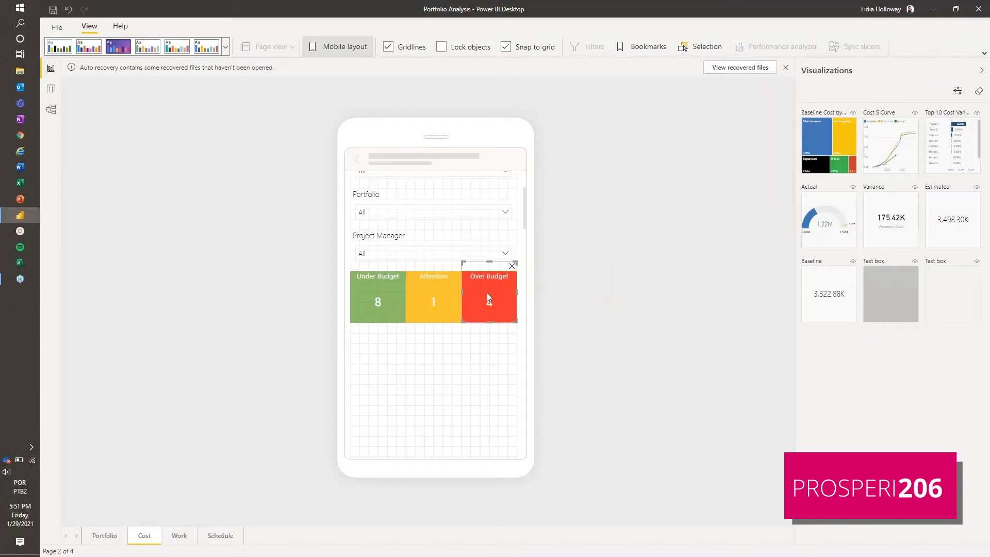
pyautogui.click(360, 312)
pyautogui.moveTo(378, 324)
pyautogui.mouseDown()
pyautogui.moveTo(374, 375)
pyautogui.moveTo(374, 322)
pyautogui.mouseUp()
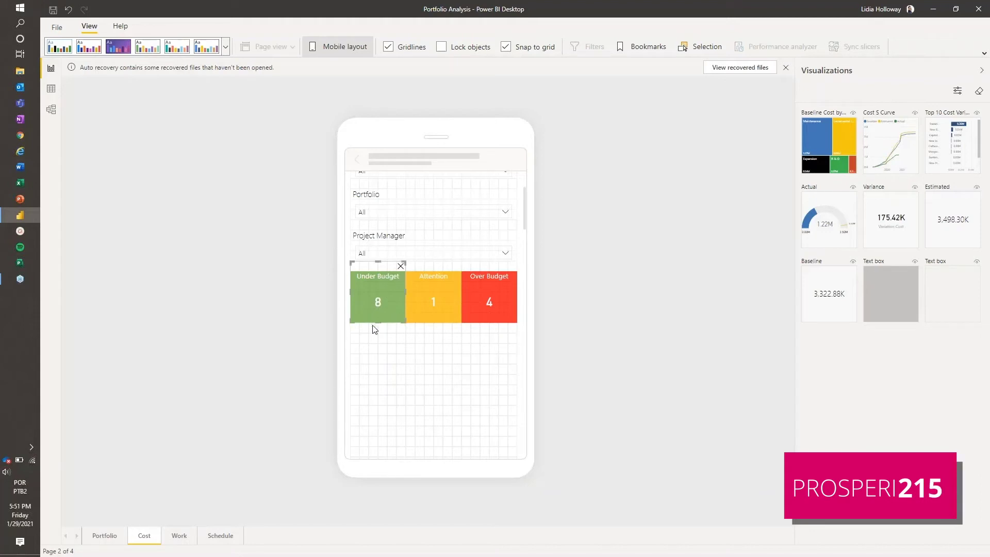
pyautogui.moveTo(378, 321); pyautogui.dragTo(376, 311)
pyautogui.click(439, 318)
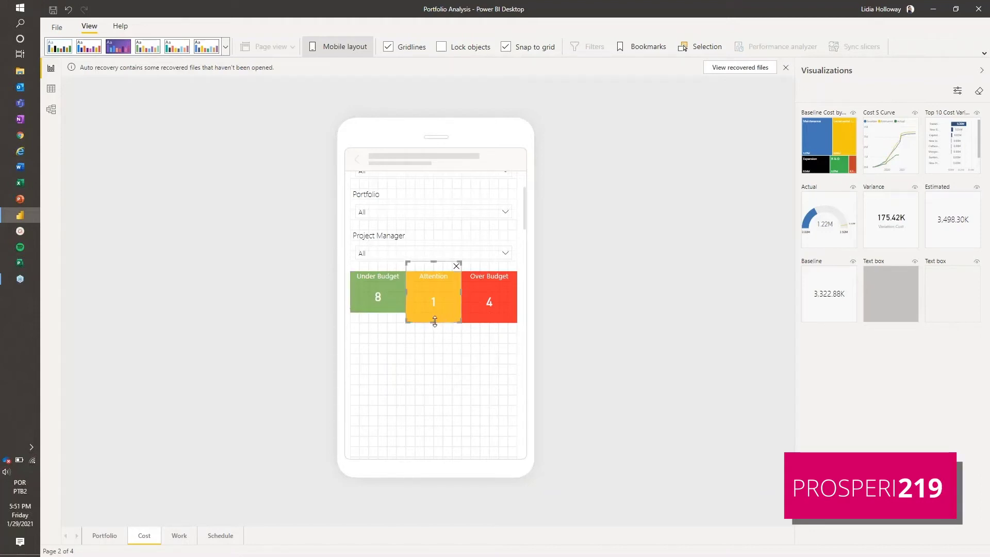
pyautogui.moveTo(438, 319); pyautogui.dragTo(489, 311)
pyautogui.click(485, 313)
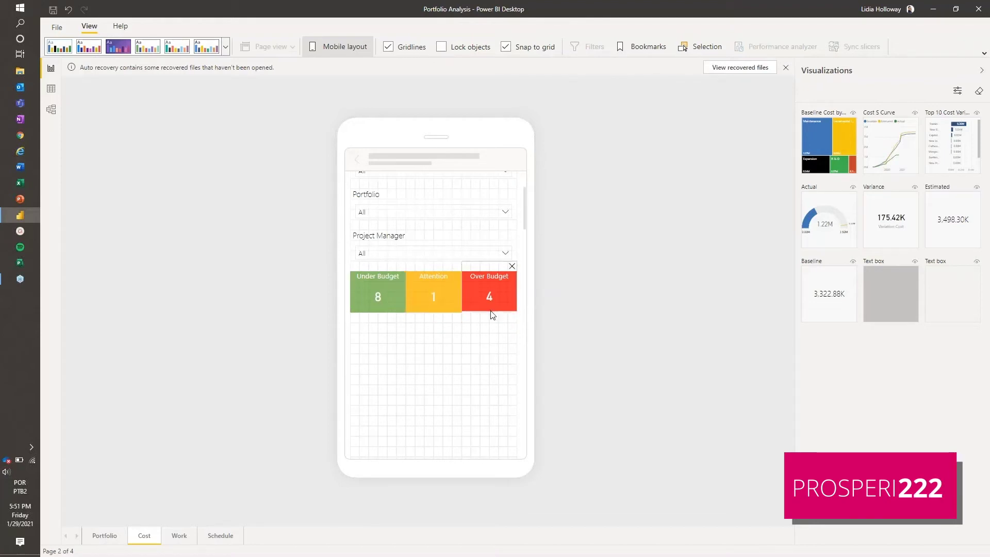
pyautogui.click(442, 338)
# Move the three slicers up under the title and pull the budget cards up into one row
pyautogui.scroll(2, 441, 338)
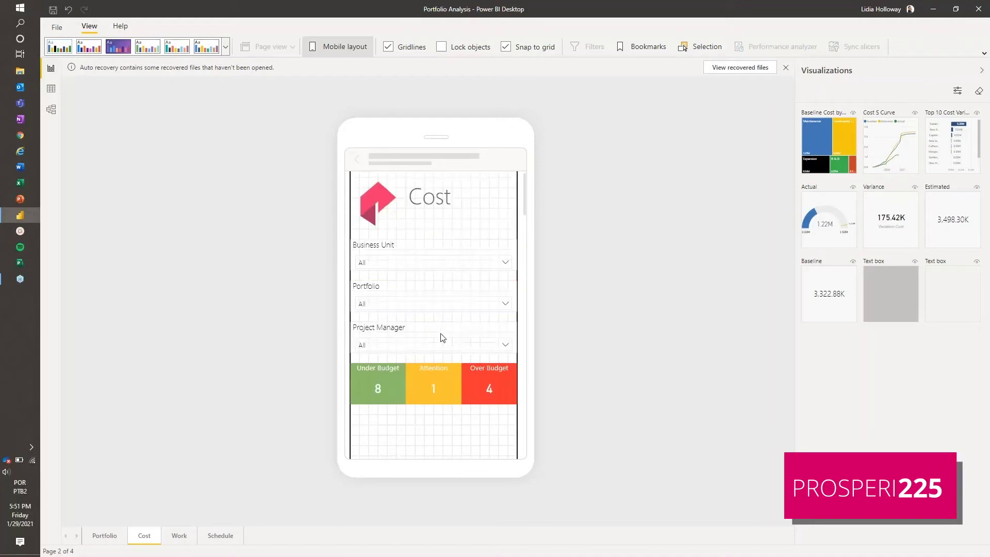
pyautogui.click(367, 218)
pyautogui.click(411, 250)
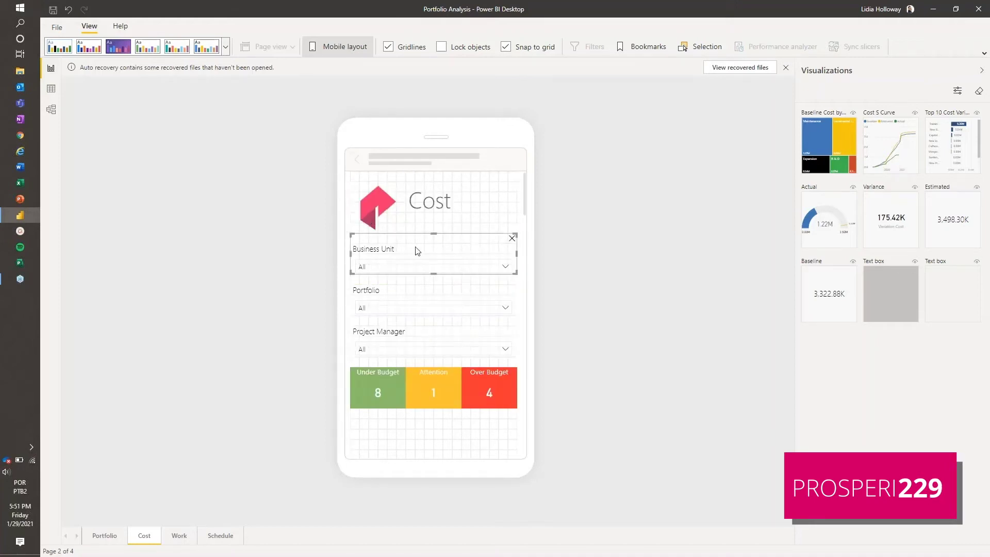
pyautogui.moveTo(412, 245); pyautogui.dragTo(414, 237)
pyautogui.moveTo(426, 290); pyautogui.dragTo(427, 279)
pyautogui.moveTo(427, 331); pyautogui.dragTo(426, 322)
pyautogui.moveTo(394, 370); pyautogui.dragTo(476, 349)
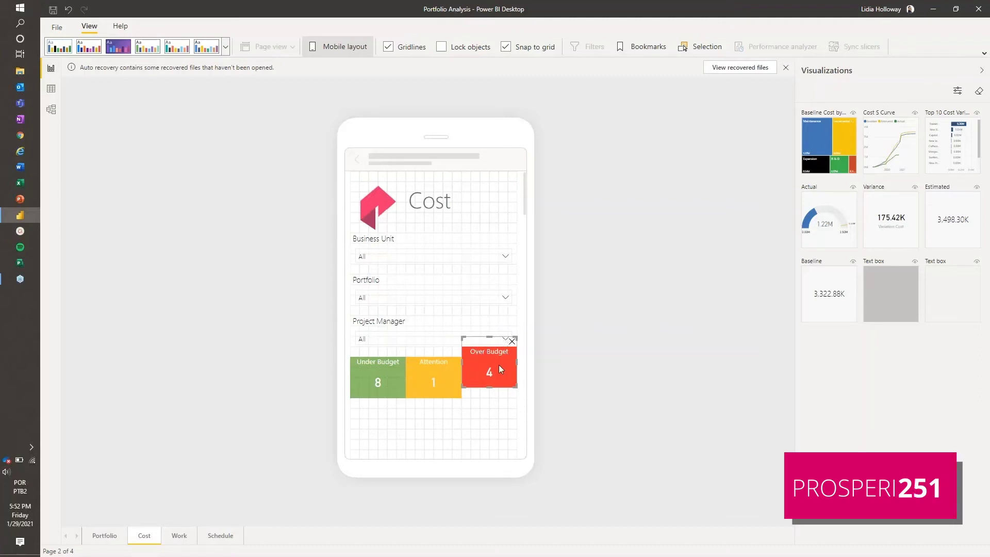
pyautogui.moveTo(499, 365); pyautogui.dragTo(498, 376)
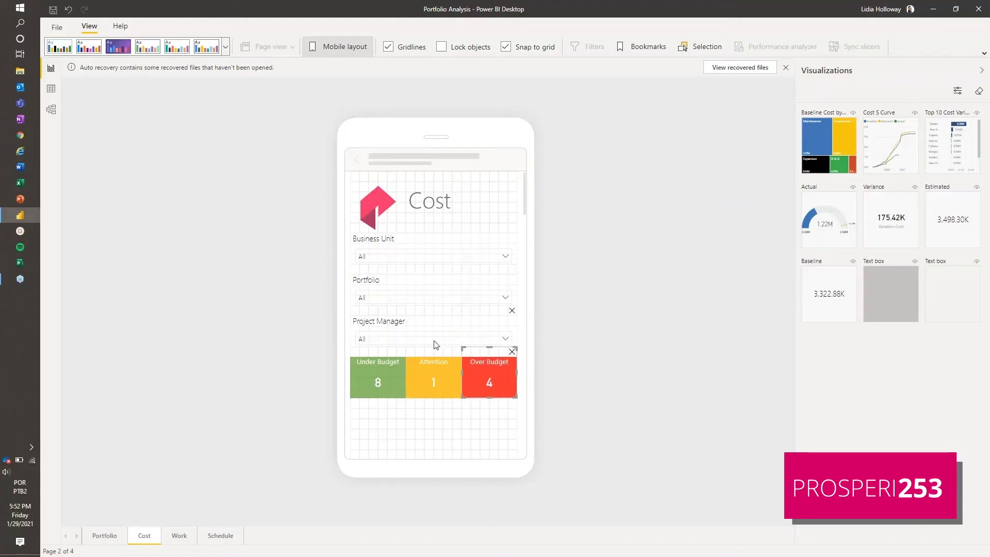
# Place the Baseline Cost treemap below the budget cards, stretched to full phone width and slightly taller
pyautogui.scroll(-3, 434, 342)
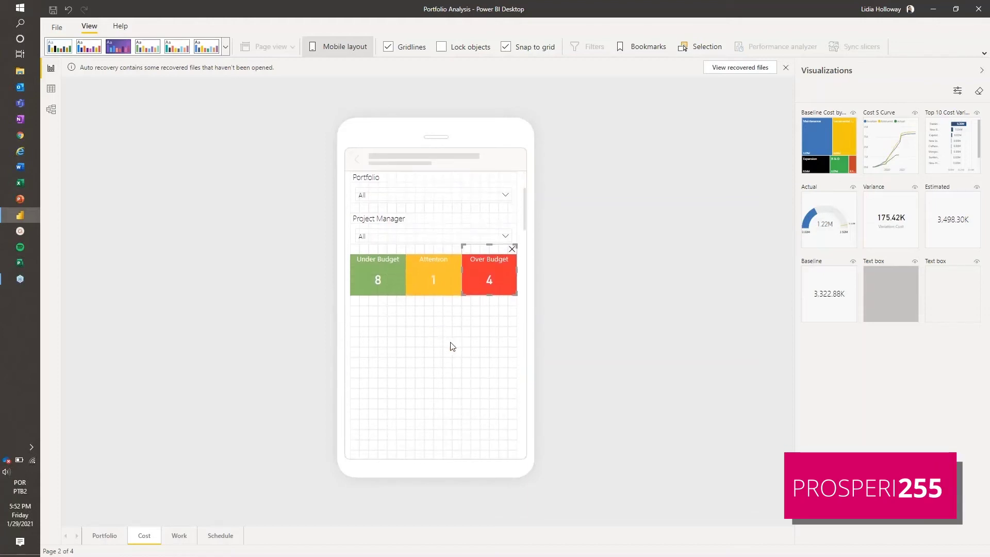
pyautogui.click(451, 344)
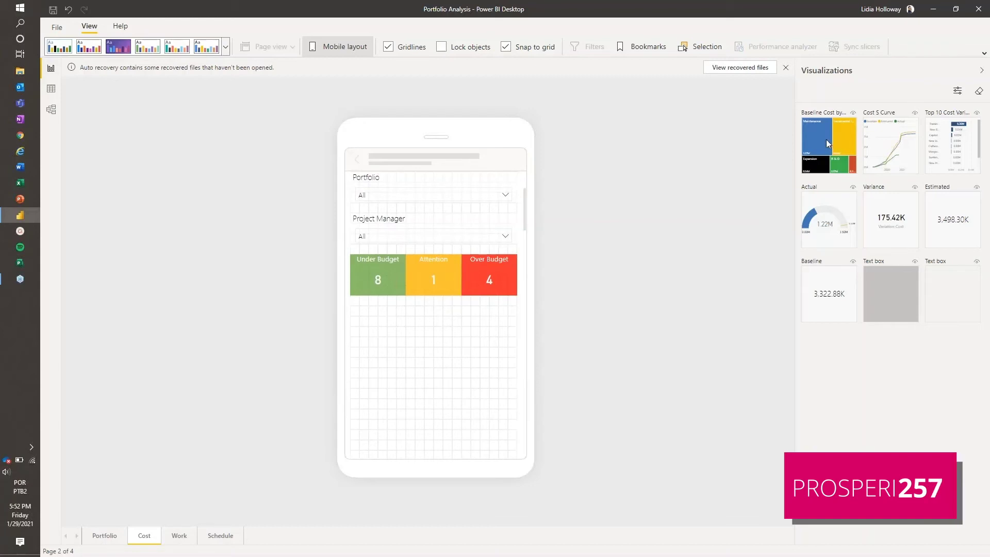
pyautogui.moveTo(819, 137); pyautogui.dragTo(370, 317)
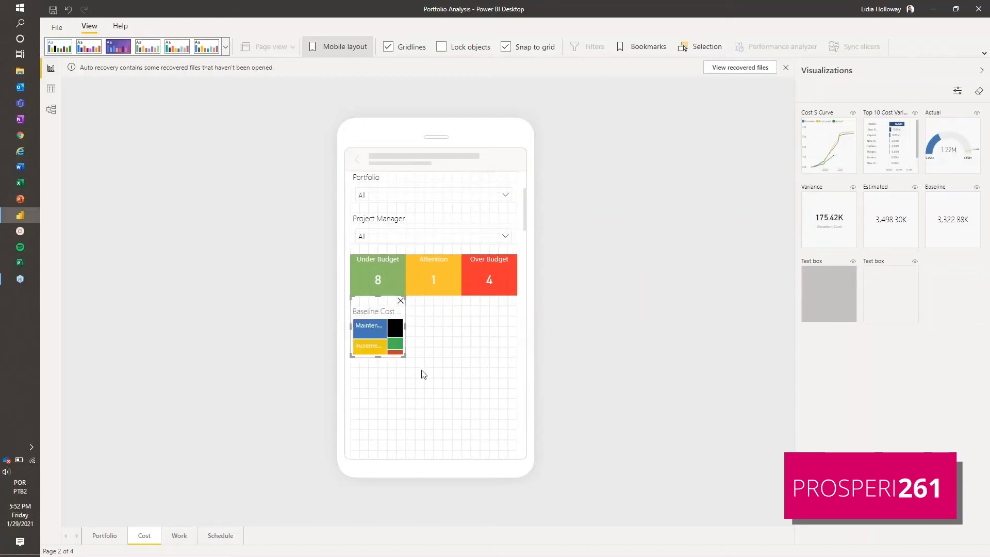
pyautogui.moveTo(407, 358); pyautogui.dragTo(534, 452)
pyautogui.scroll(-3, 417, 346)
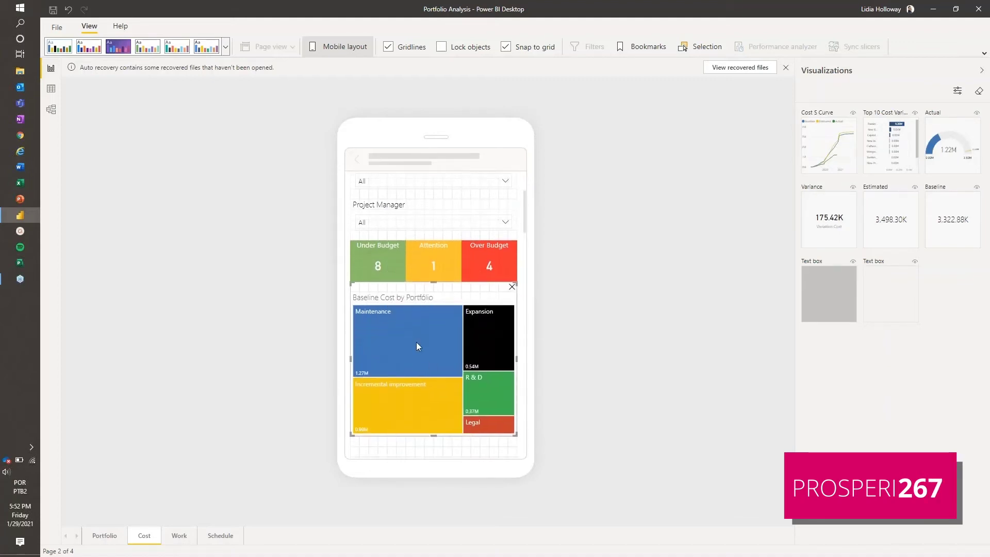
pyautogui.scroll(-2, 416, 343)
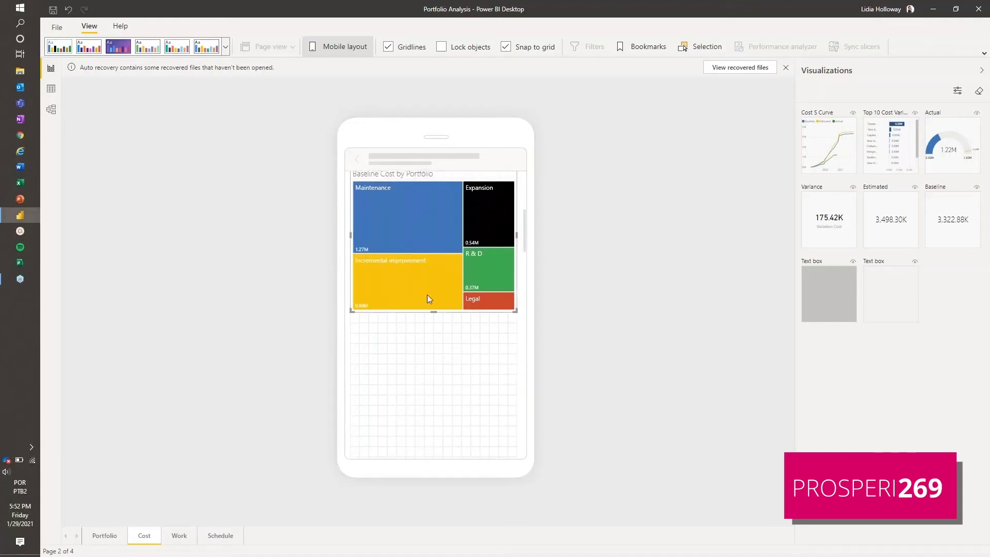
pyautogui.scroll(3, 422, 346)
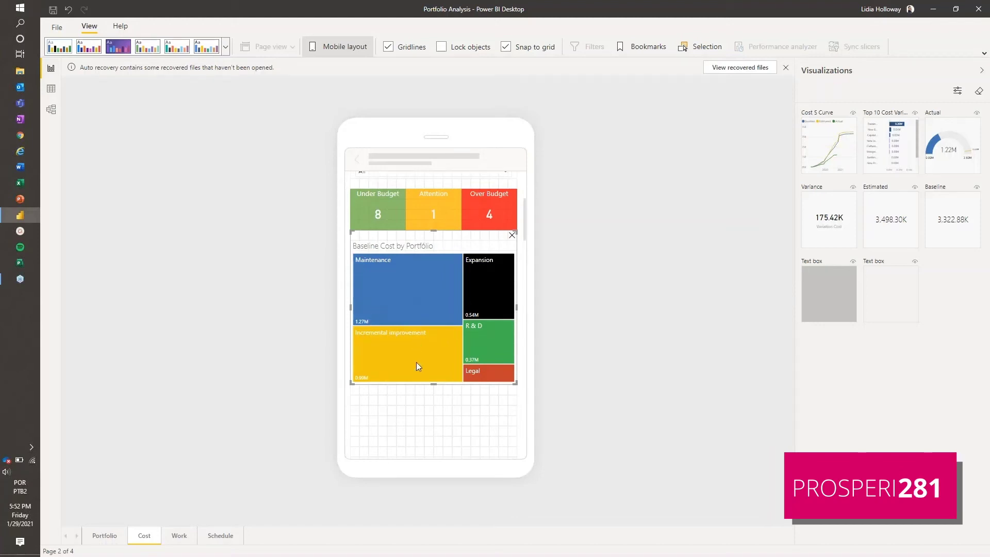
pyautogui.moveTo(433, 382); pyautogui.dragTo(435, 395)
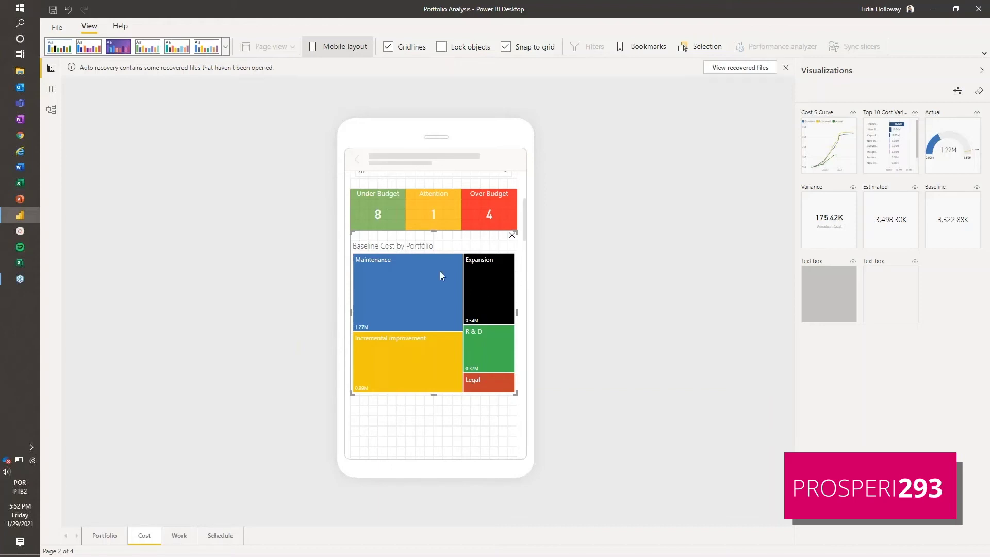
pyautogui.scroll(-3, 441, 275)
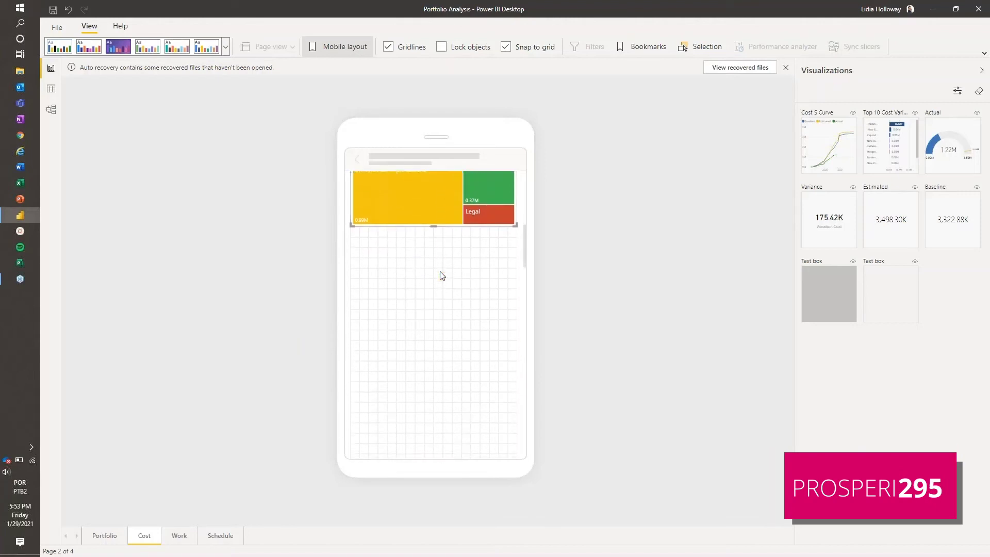
# Drop the Cost S Curve chart under the treemap, widen it to full phone width and make it taller
pyautogui.scroll(1, 441, 276)
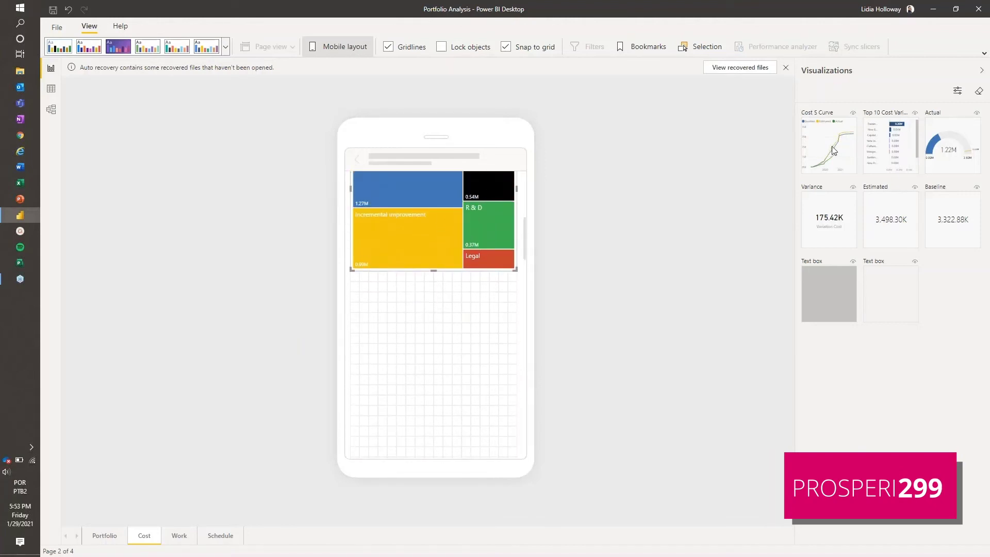
pyautogui.moveTo(834, 150); pyautogui.dragTo(399, 300)
pyautogui.moveTo(488, 395); pyautogui.dragTo(515, 424)
pyautogui.scroll(-2, 454, 277)
pyautogui.scroll(-5, 454, 277)
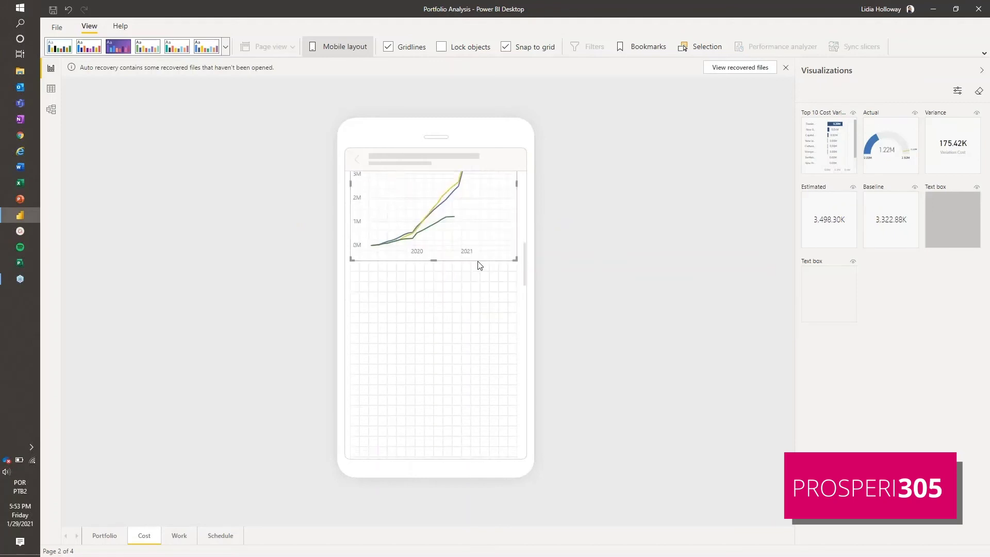
pyautogui.scroll(2, 477, 264)
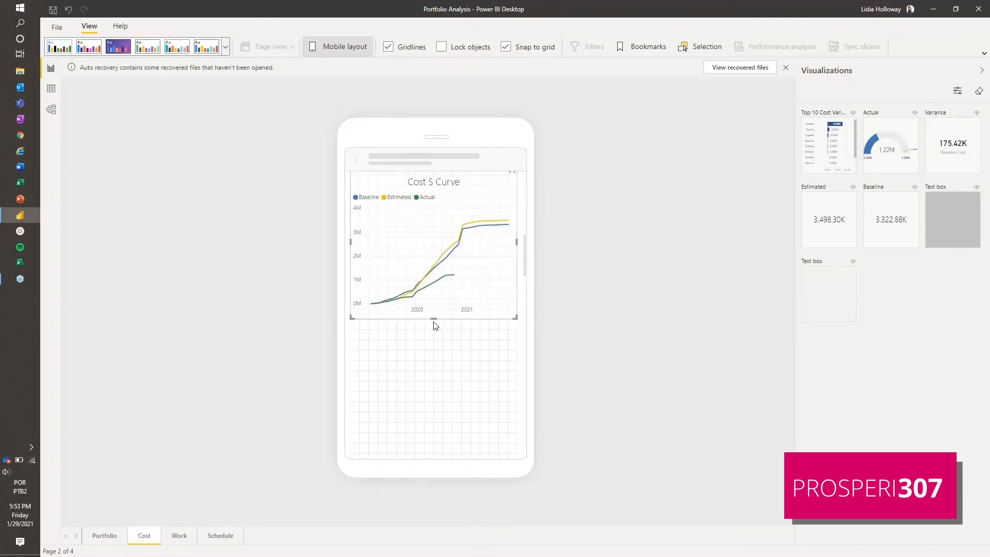
pyautogui.moveTo(434, 319); pyautogui.dragTo(433, 358)
pyautogui.scroll(-3, 435, 305)
pyautogui.click(700, 234)
# Stack the Baseline and Estimated cards below the S-curve, widen Baseline, and put Variance beside it
pyautogui.moveTo(821, 229); pyautogui.dragTo(406, 356)
pyautogui.moveTo(825, 224); pyautogui.dragTo(387, 283)
pyautogui.moveTo(404, 319); pyautogui.dragTo(432, 319)
pyautogui.moveTo(946, 143); pyautogui.dragTo(543, 293)
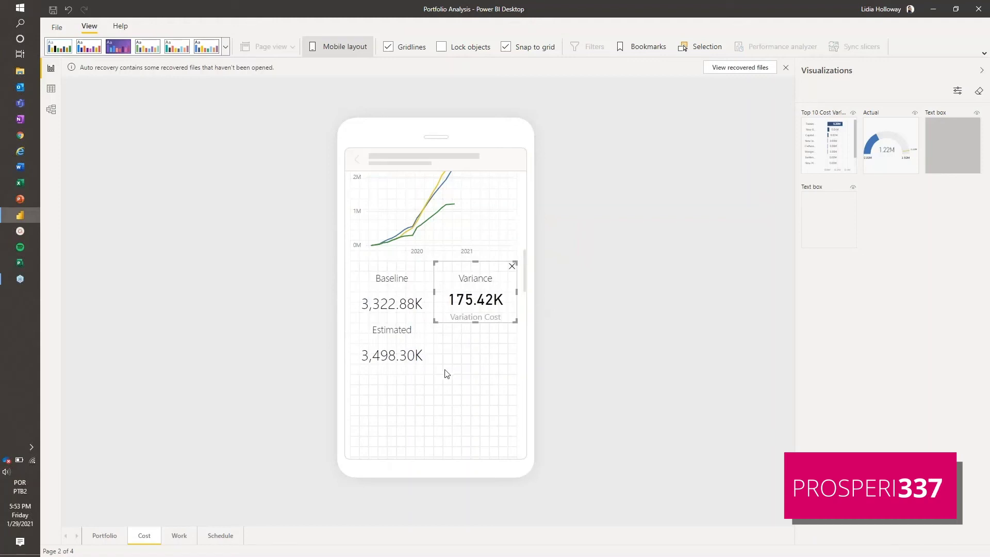
# Place the Top 10 Cost Variance chart below Estimated, stretched to full phone width
pyautogui.scroll(-3, 444, 371)
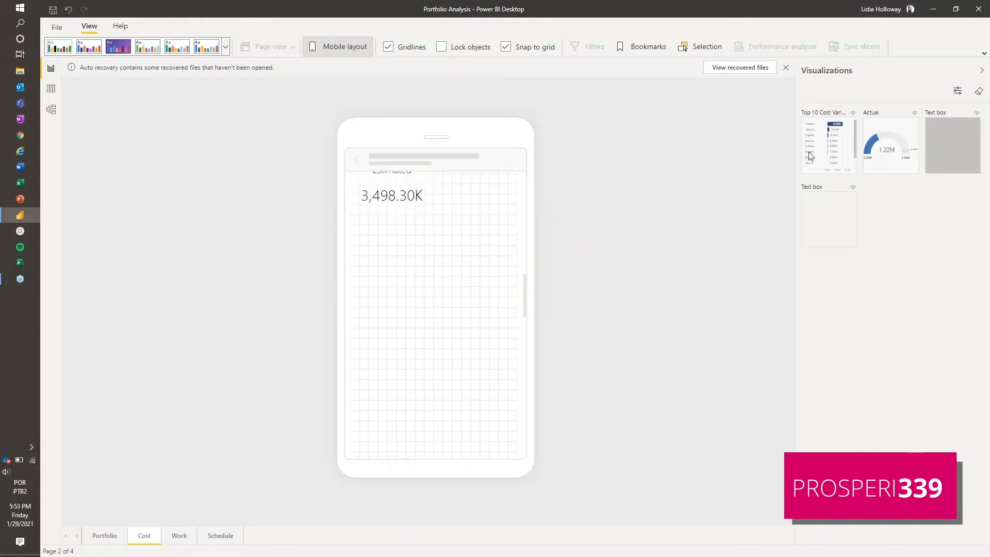
pyautogui.moveTo(813, 157); pyautogui.dragTo(359, 252)
pyautogui.moveTo(405, 275); pyautogui.dragTo(524, 392)
# Add the full-width Actual gauge (1.22M) at the bottom of the phone layout
pyautogui.scroll(-3, 468, 322)
pyautogui.scroll(-2, 469, 322)
pyautogui.moveTo(839, 149); pyautogui.dragTo(518, 335)
pyautogui.scroll(1, 453, 336)
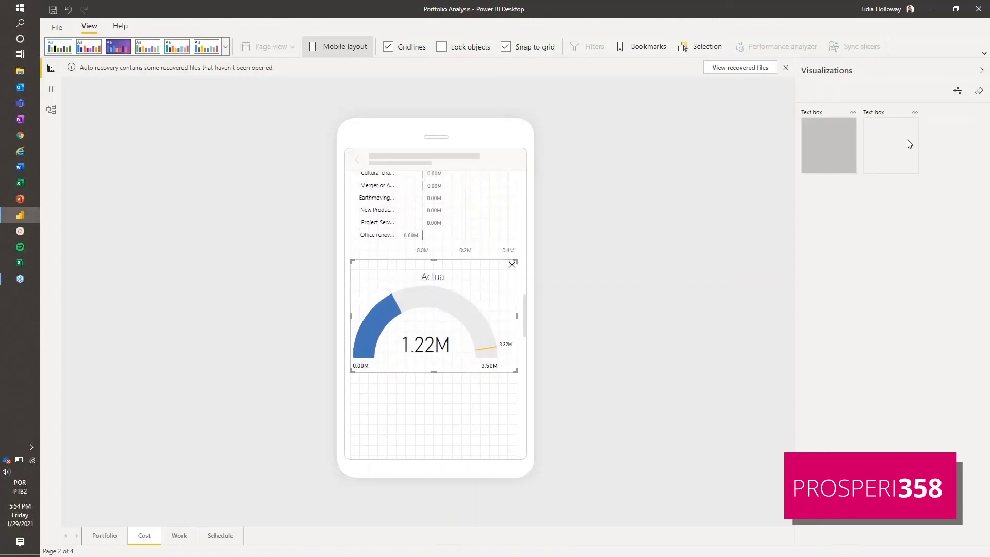
pyautogui.click(429, 409)
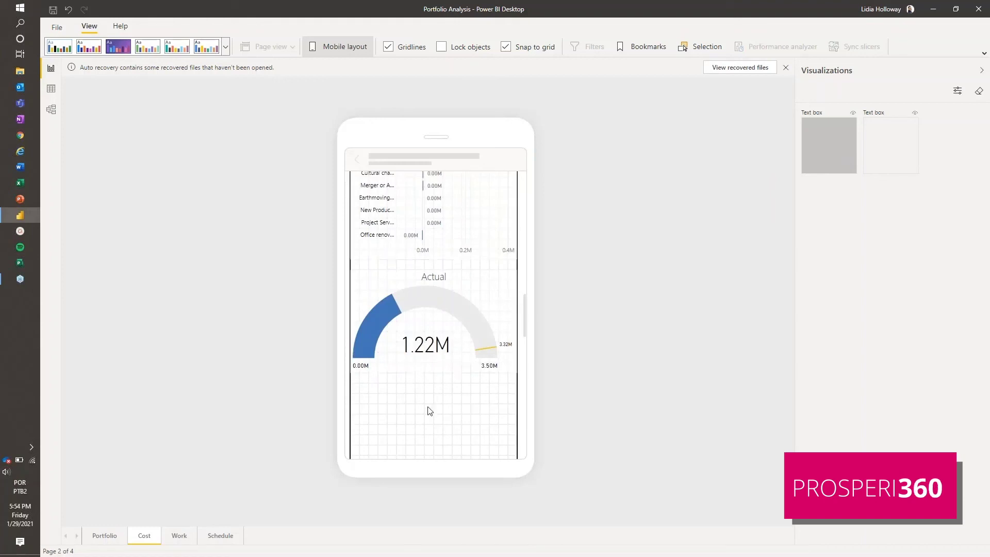
pyautogui.scroll(10, 441, 316)
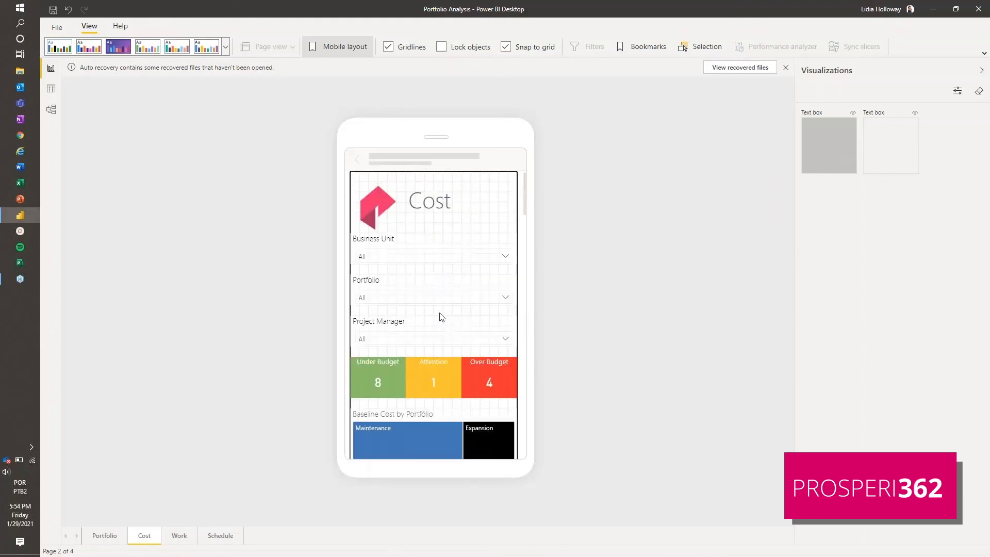
pyautogui.scroll(-6, 440, 244)
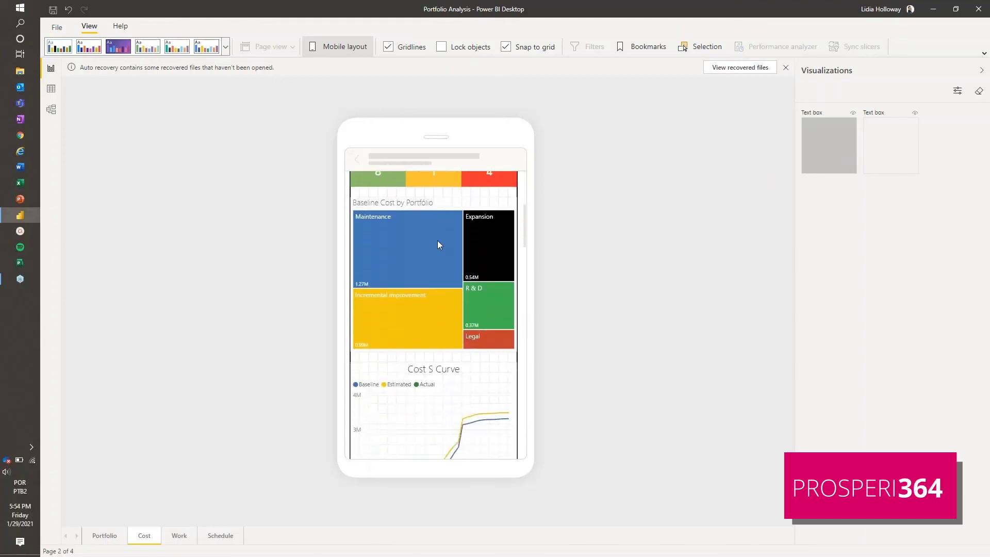
pyautogui.scroll(-6, 439, 244)
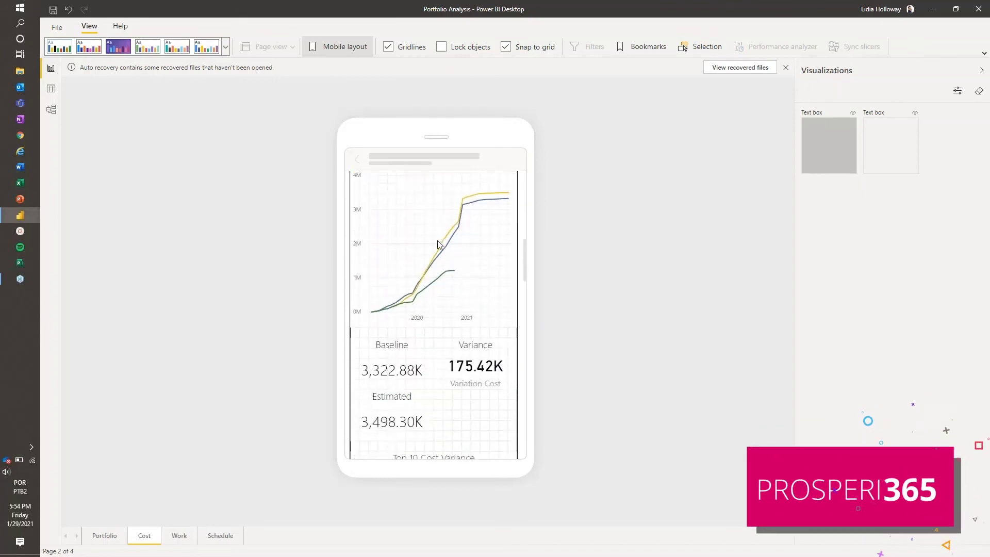
pyautogui.scroll(12, 439, 244)
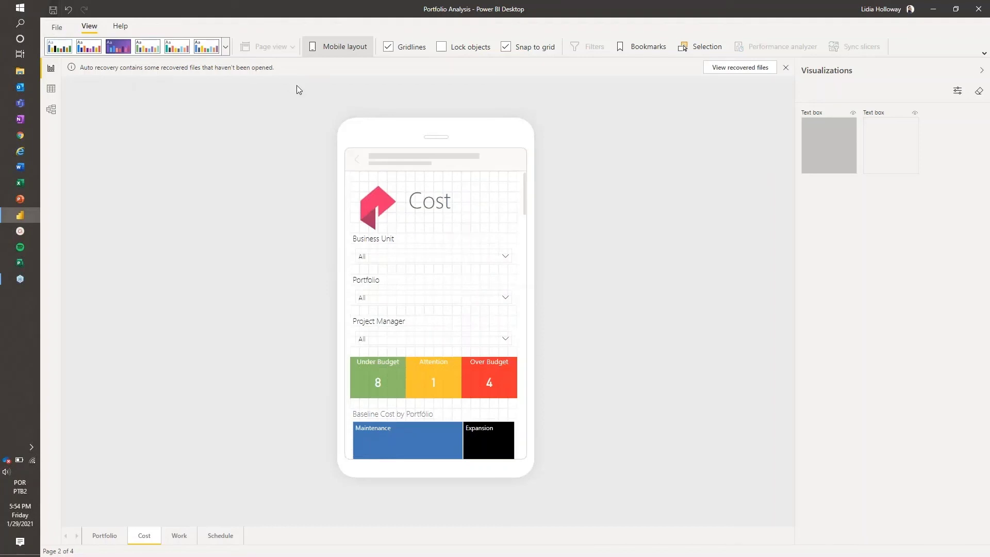
# Leave Mobile layout, switch to the Portfolio page and start its phone layout
pyautogui.click(333, 45)
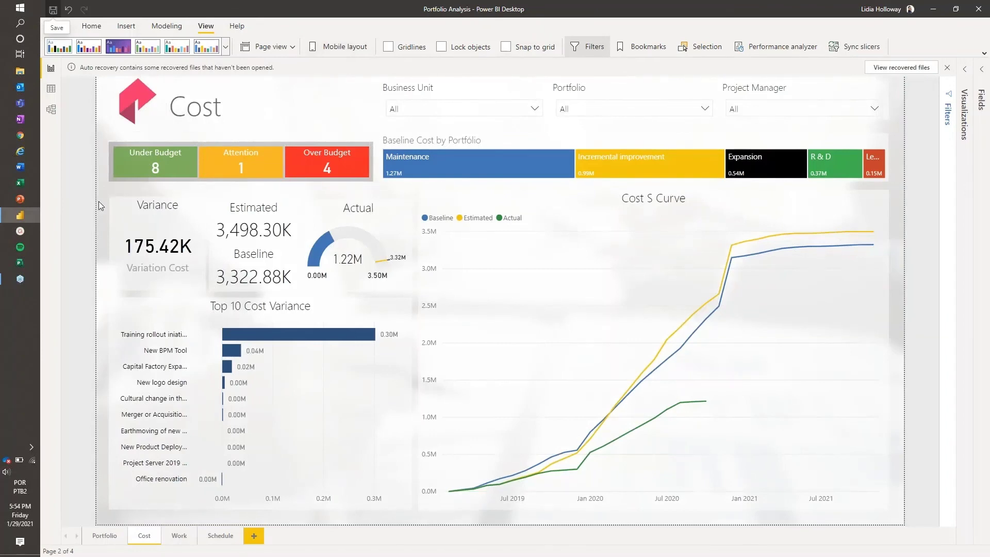
pyautogui.click(105, 536)
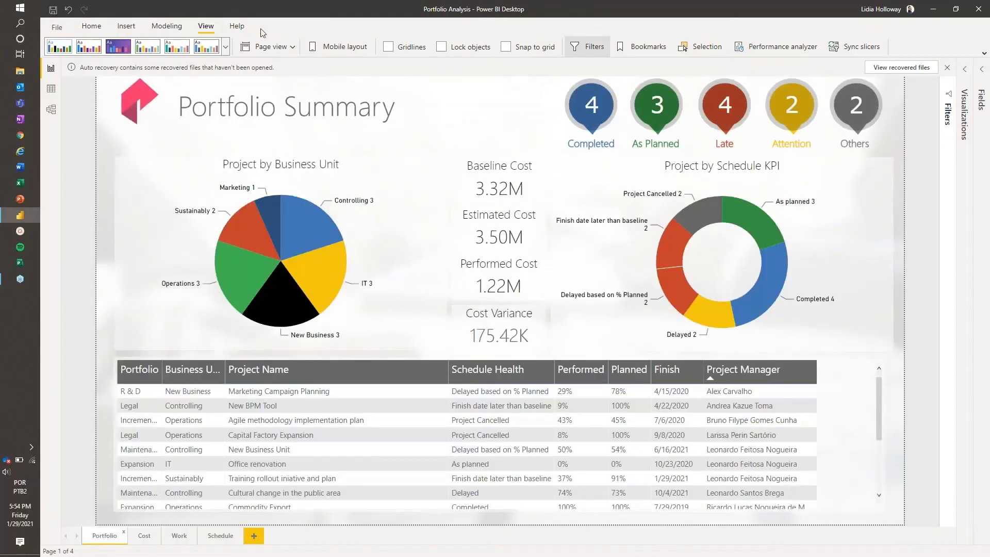
pyautogui.click(351, 47)
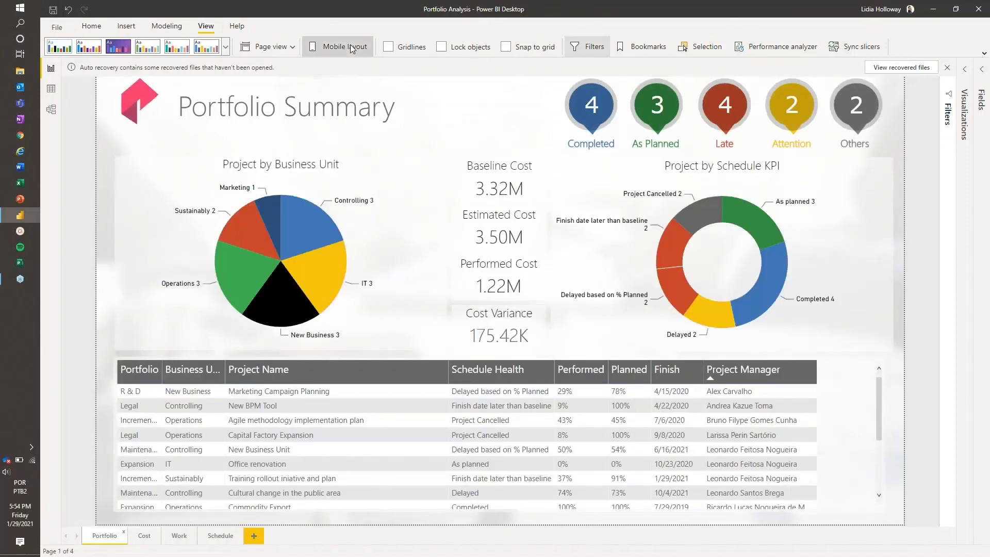